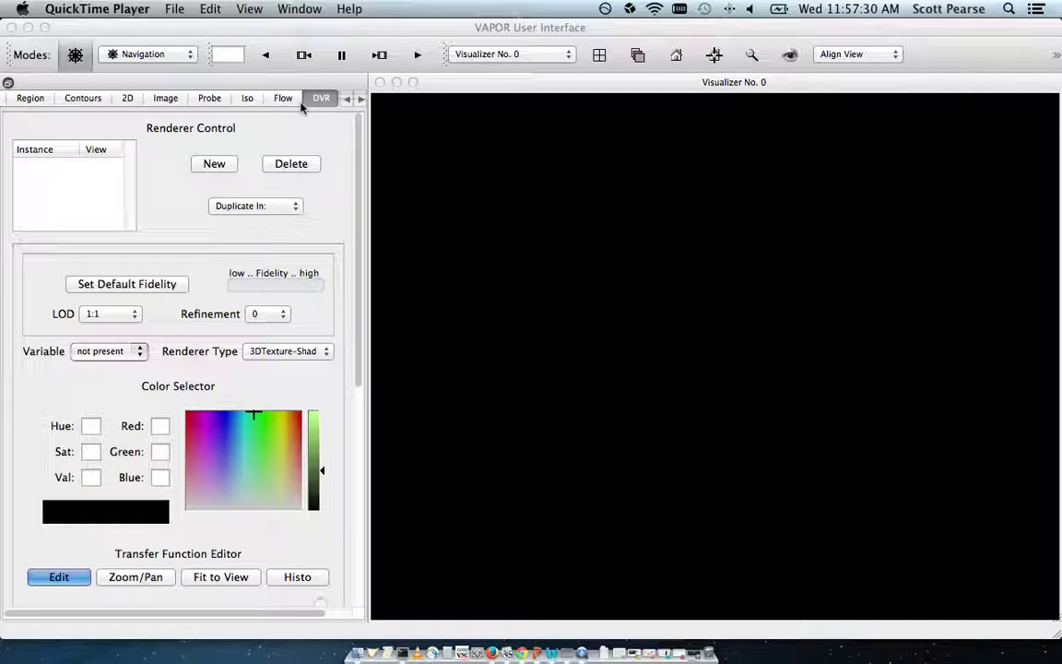
# Import the WRF-ARW files wrfout_d02_2005-08-29_09 through _12 from Documents/Data
pyautogui.click(250, 103)
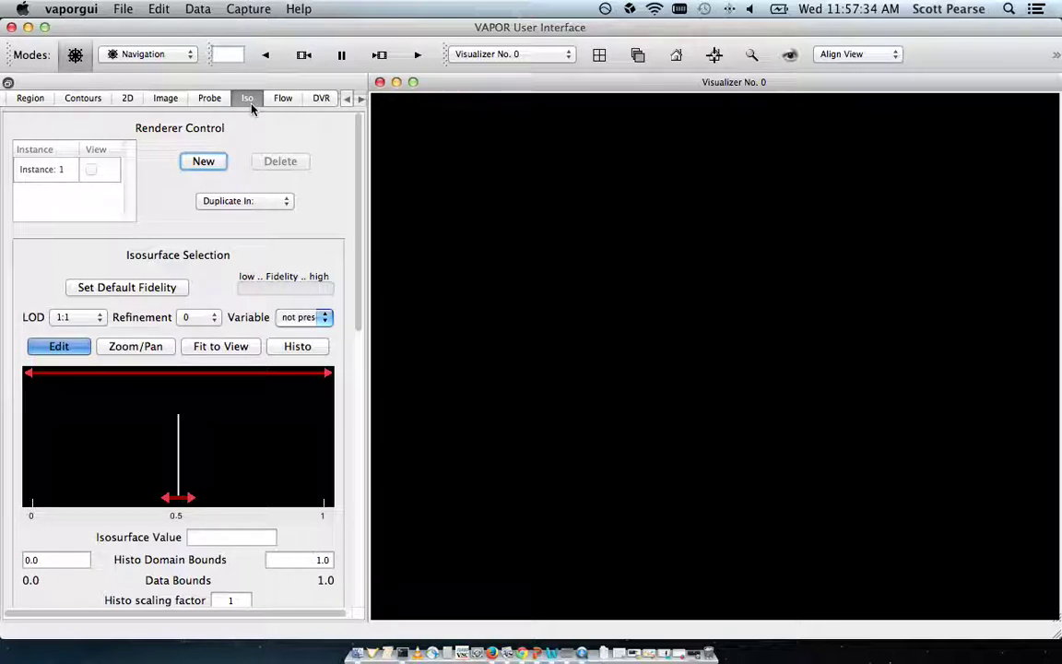
pyautogui.click(207, 13)
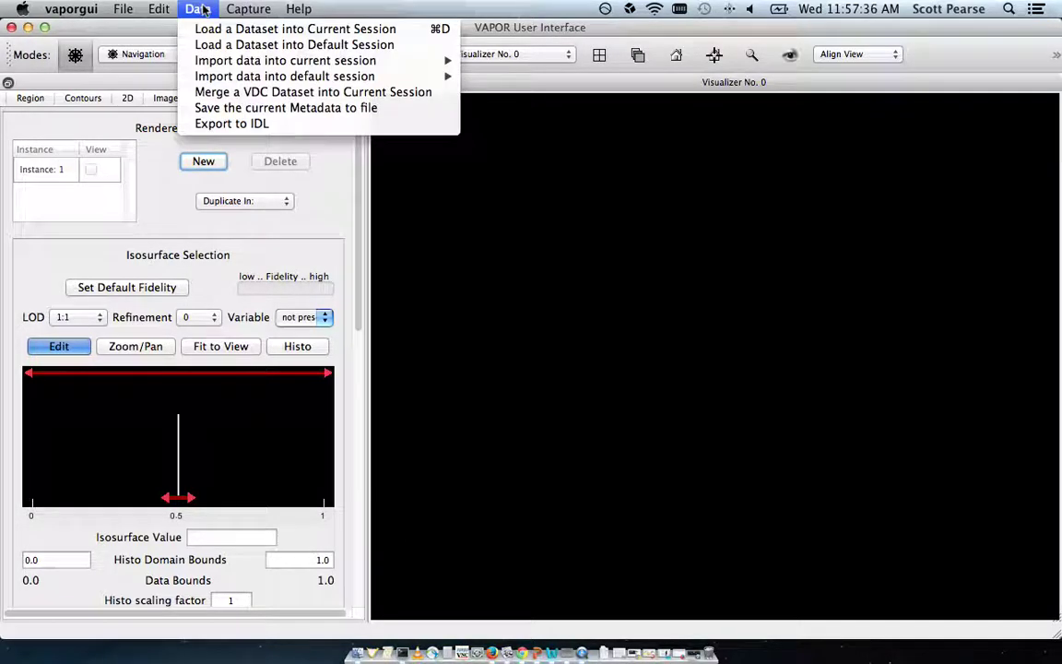
pyautogui.moveTo(205, 63)
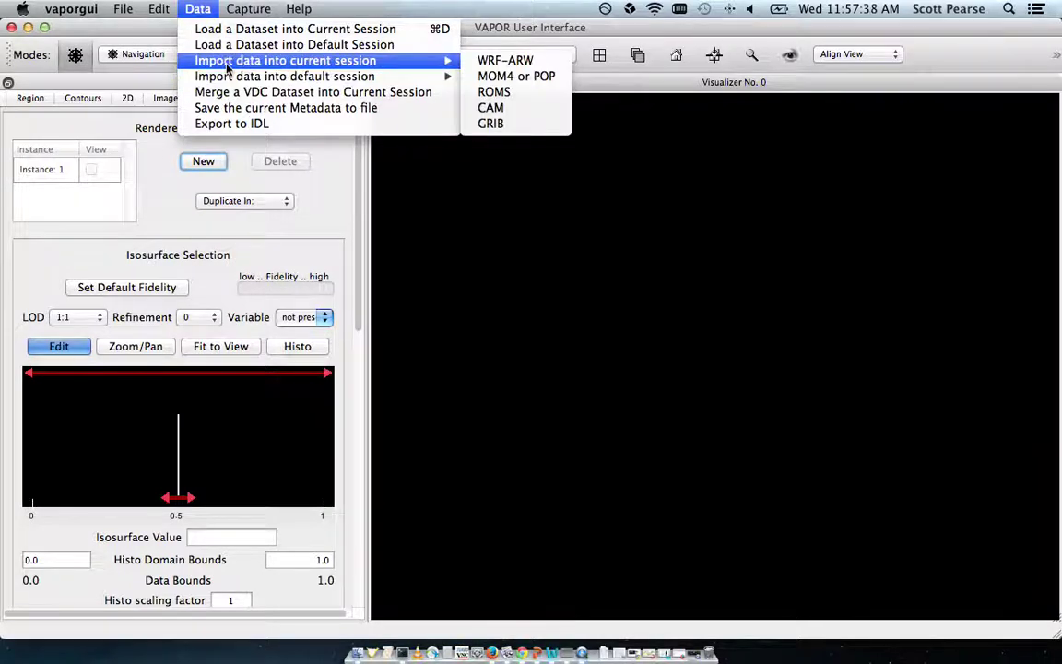
pyautogui.click(506, 61)
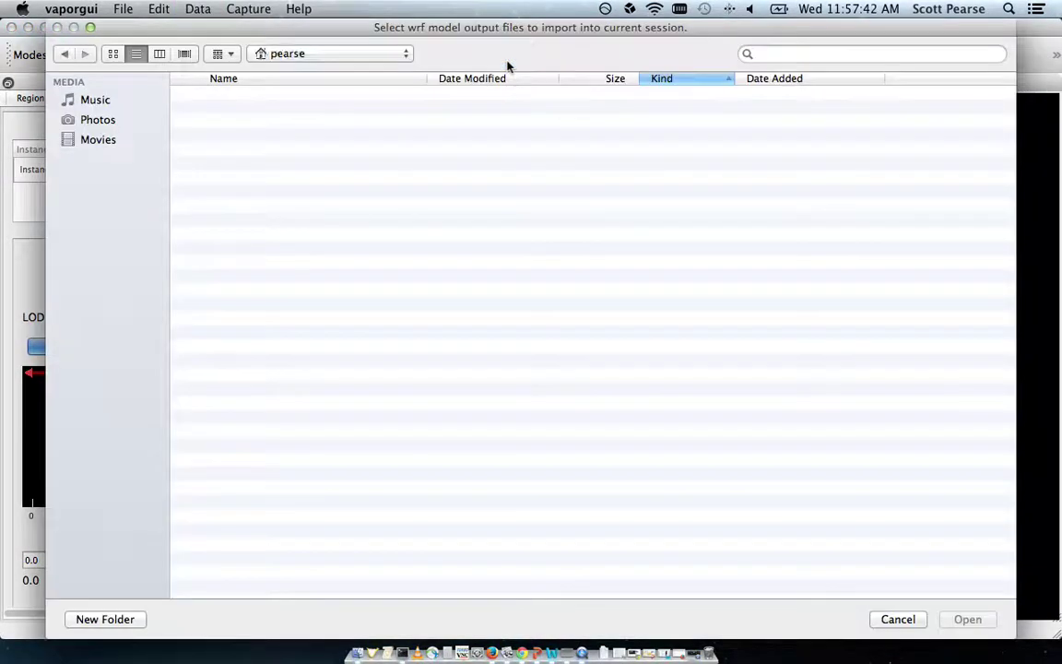
pyautogui.click(129, 198)
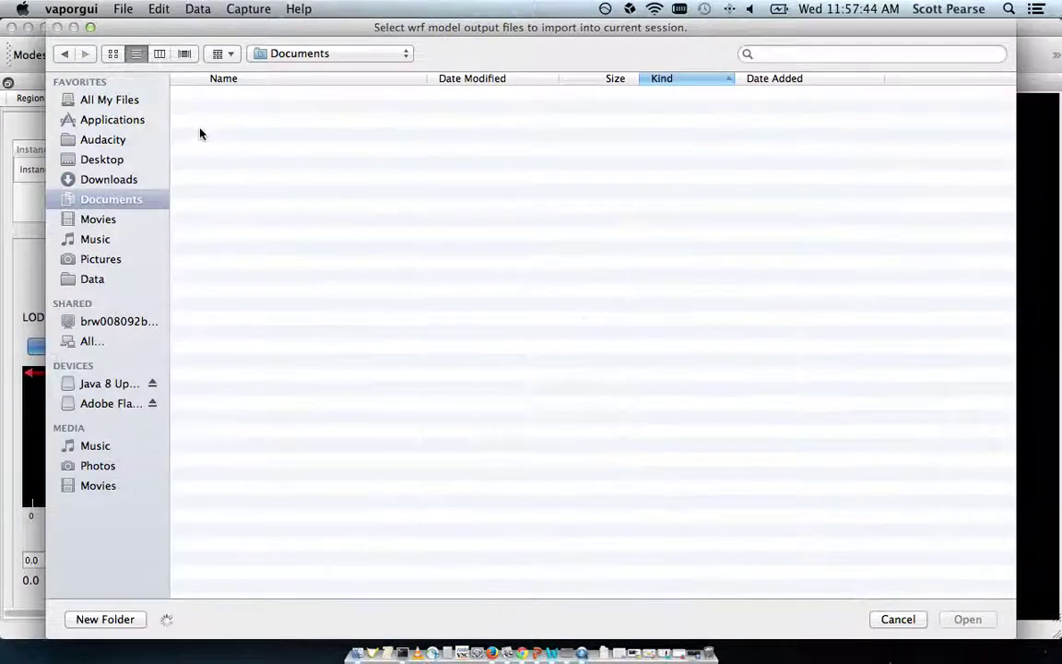
pyautogui.doubleClick(232, 314)
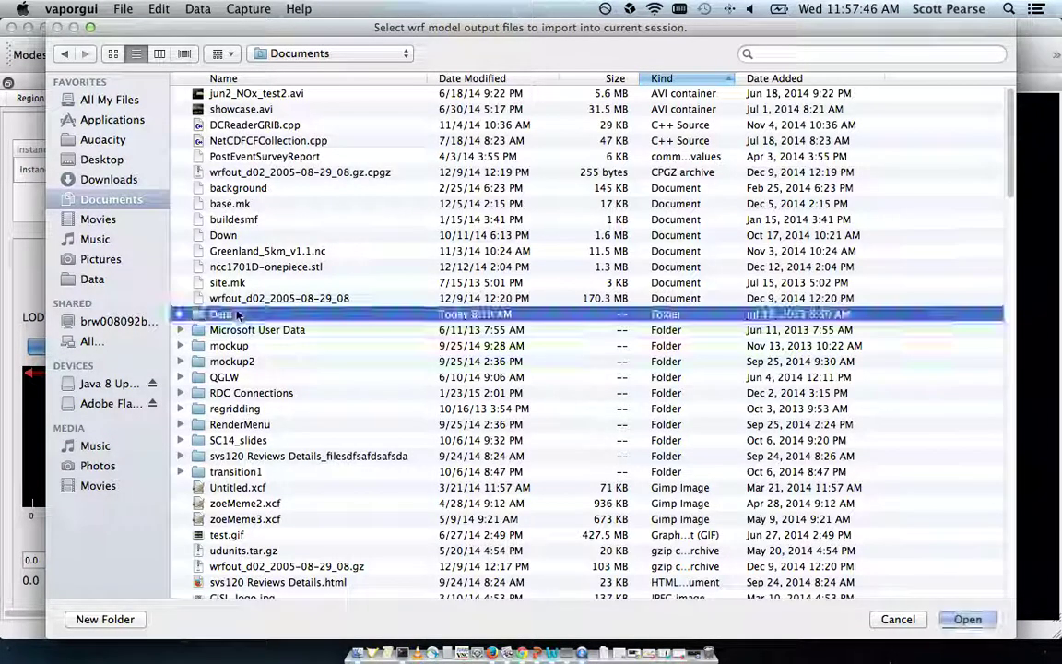
pyautogui.click(232, 140)
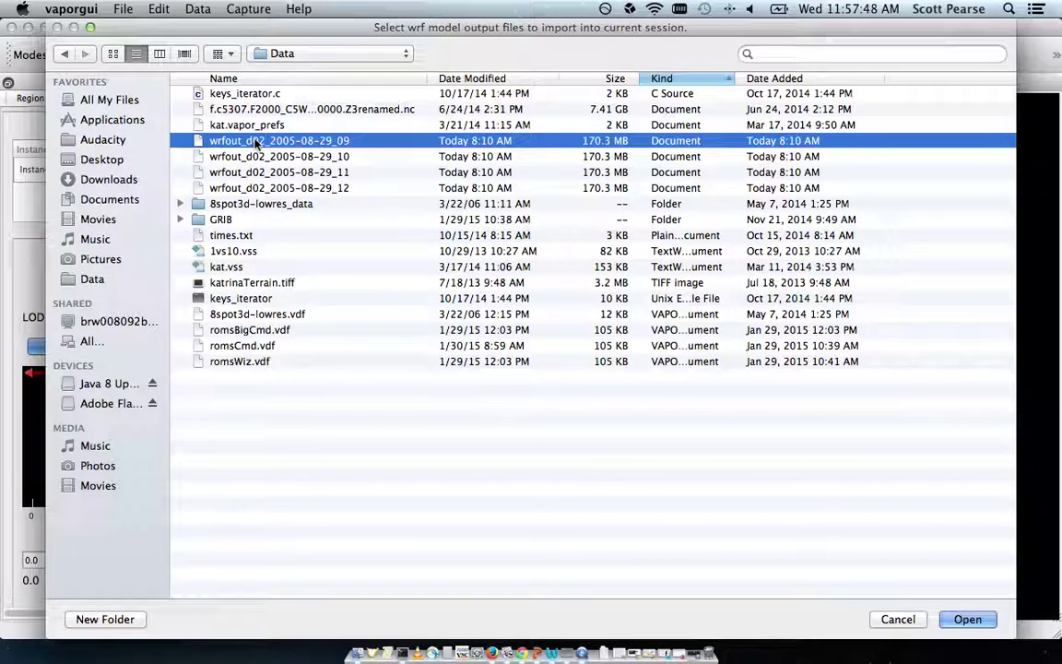
pyautogui.keyDown('shift'); pyautogui.click(268, 188); pyautogui.keyUp('shift')
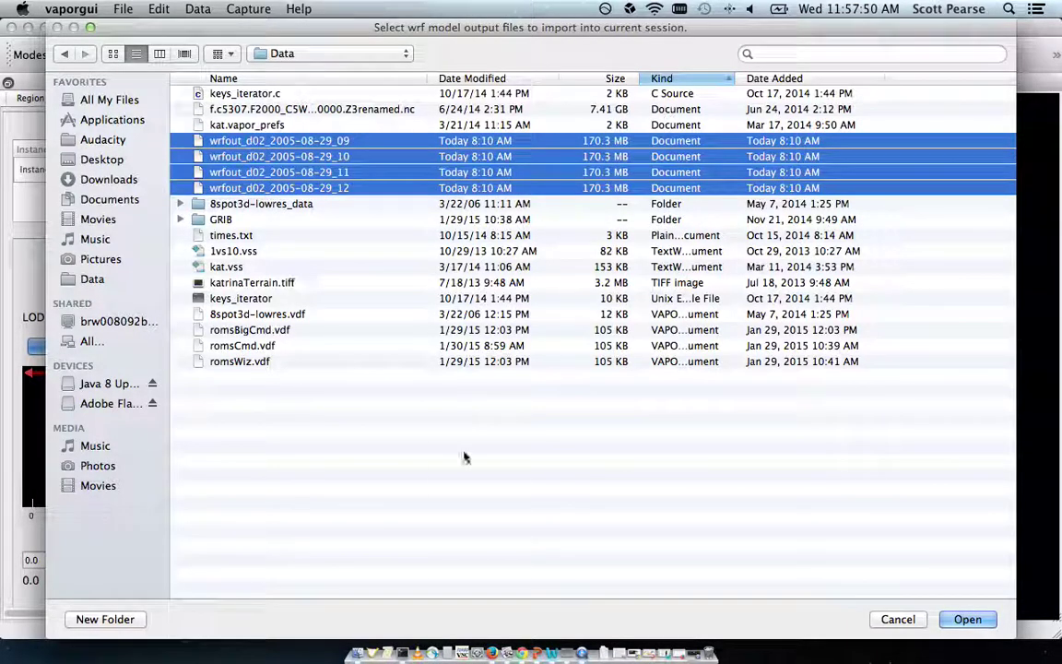
pyautogui.click(962, 620)
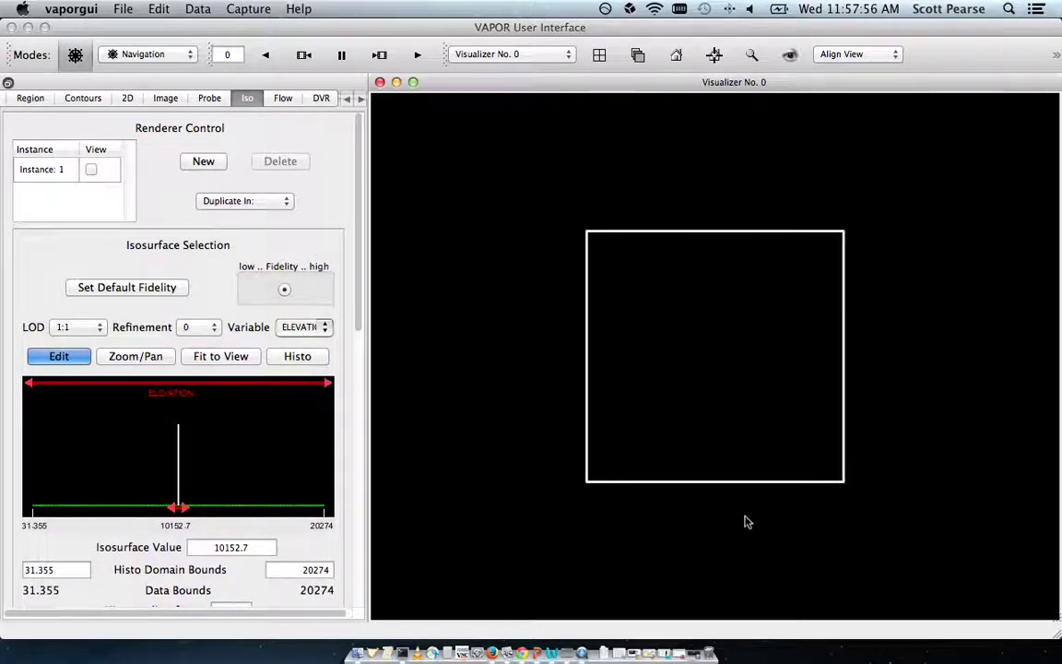
pyautogui.moveTo(744, 522); pyautogui.dragTo(623, 346)
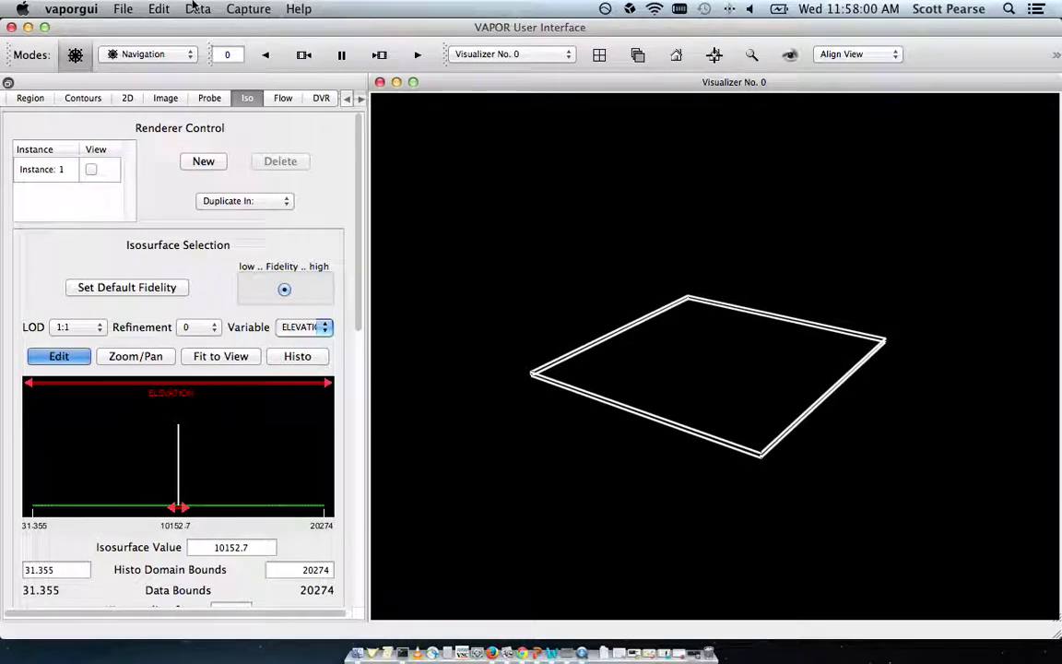
# Set the Visualizer Features Scene Stretch Factor Z to 50 and tilt the view
pyautogui.click(159, 8)
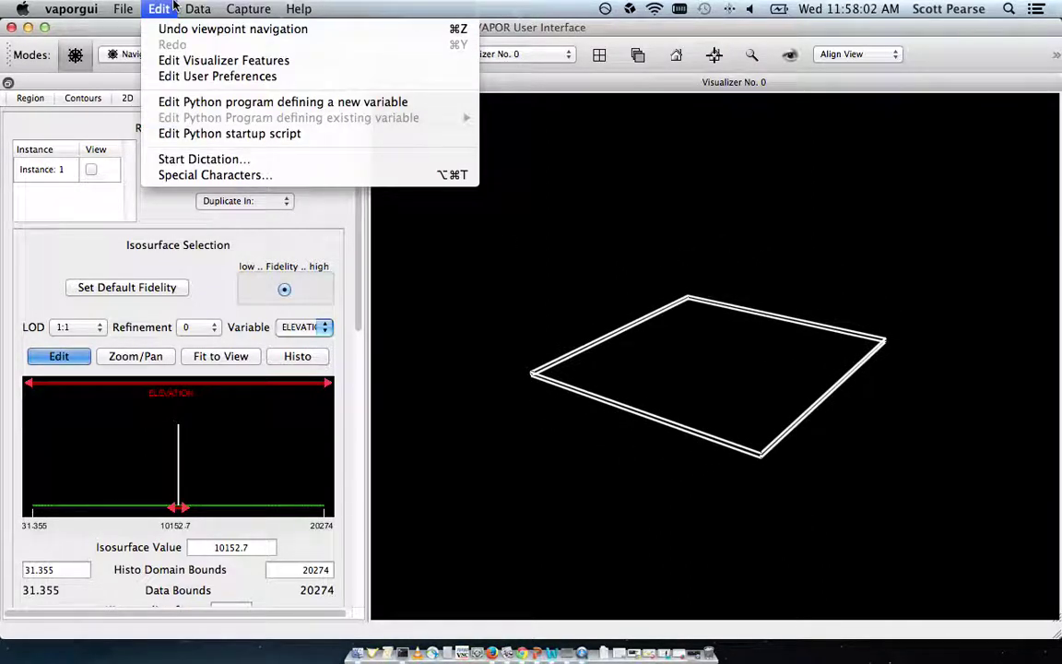
pyautogui.click(175, 60)
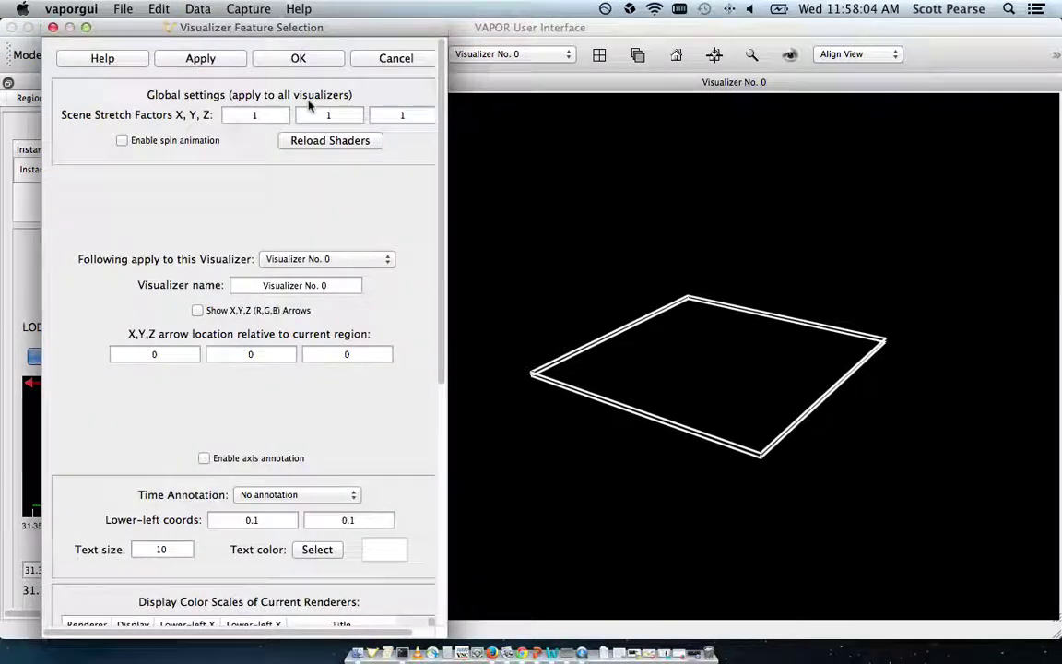
pyautogui.doubleClick(406, 116)
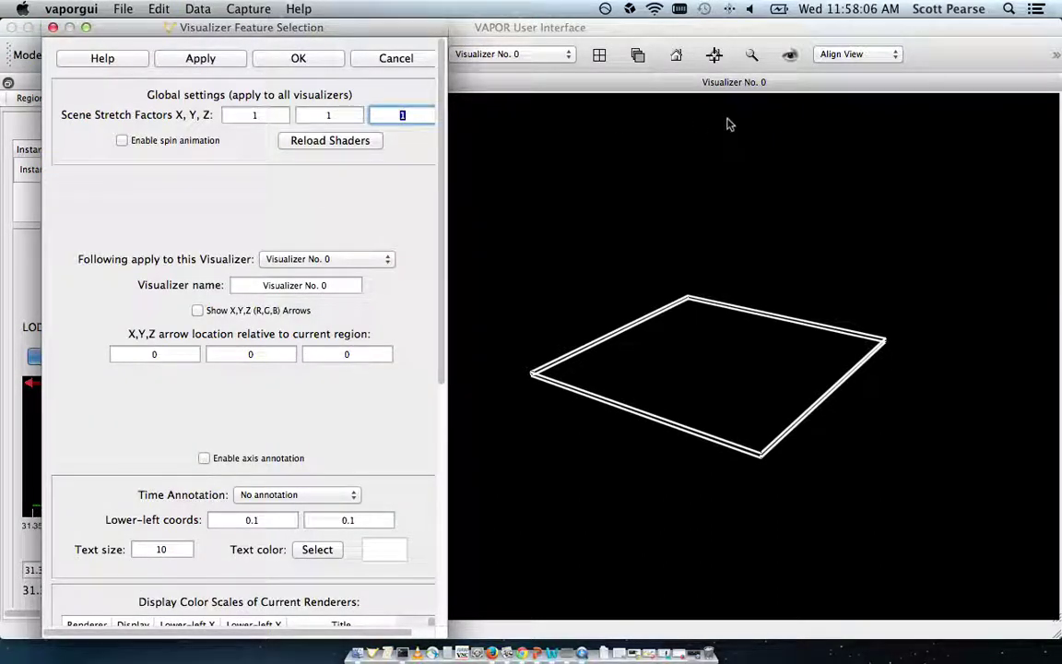
pyautogui.write('50')
pyautogui.click(297, 58)
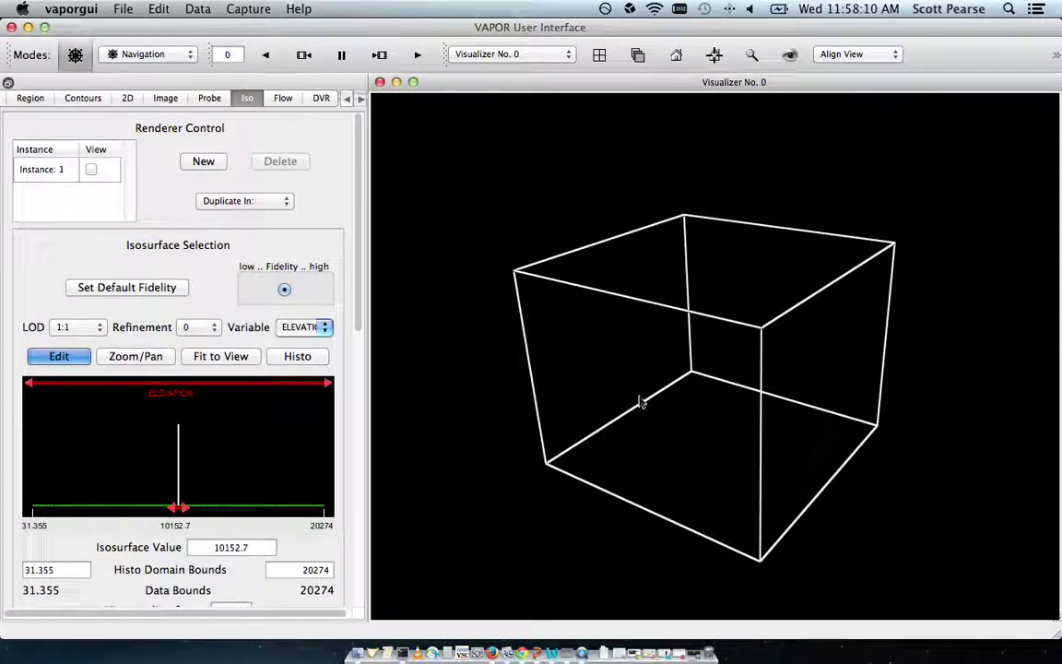
pyautogui.moveTo(640, 403); pyautogui.dragTo(627, 368)
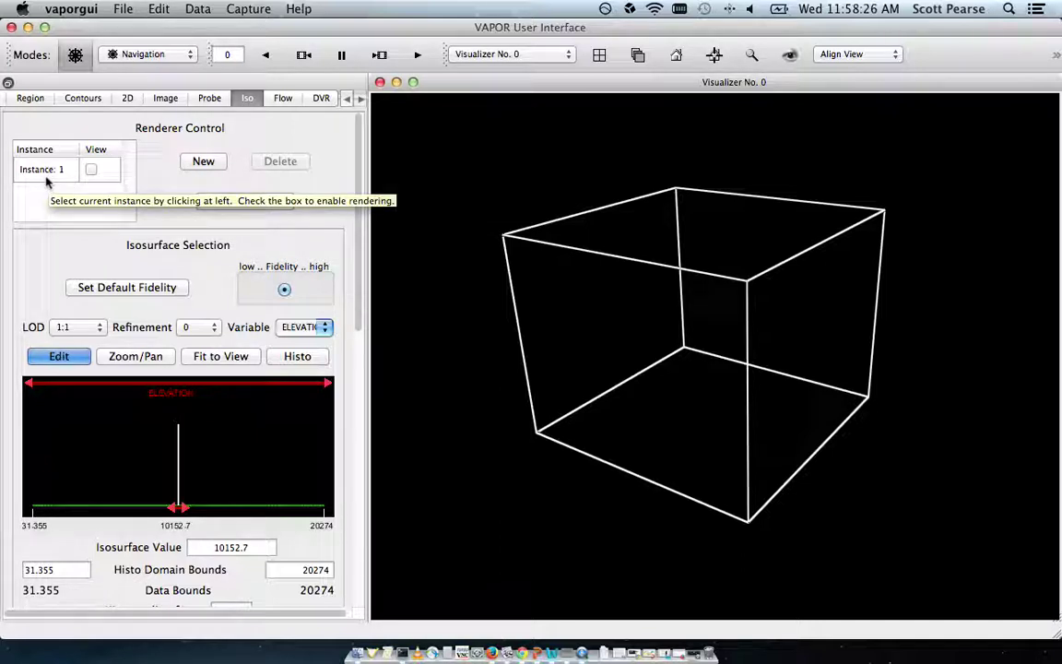
# Turn on the Instance 1 isosurface and zoom in on the domain box
pyautogui.click(92, 172)
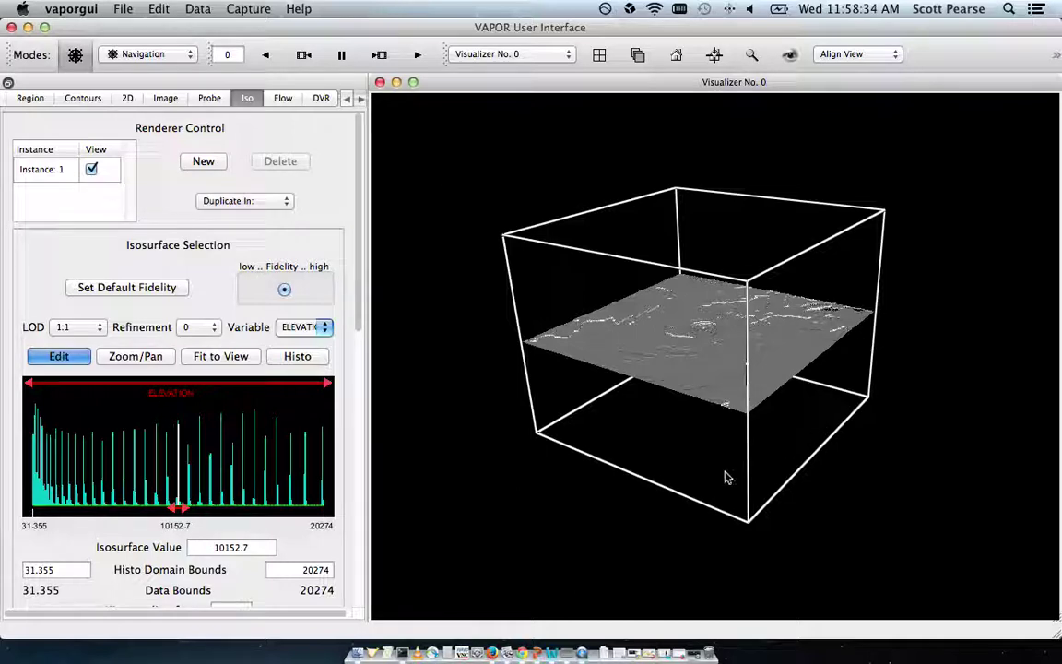
pyautogui.moveTo(726, 474); pyautogui.dragTo(690, 475)
pyautogui.moveTo(690, 475); pyautogui.dragTo(711, 295, button='right')
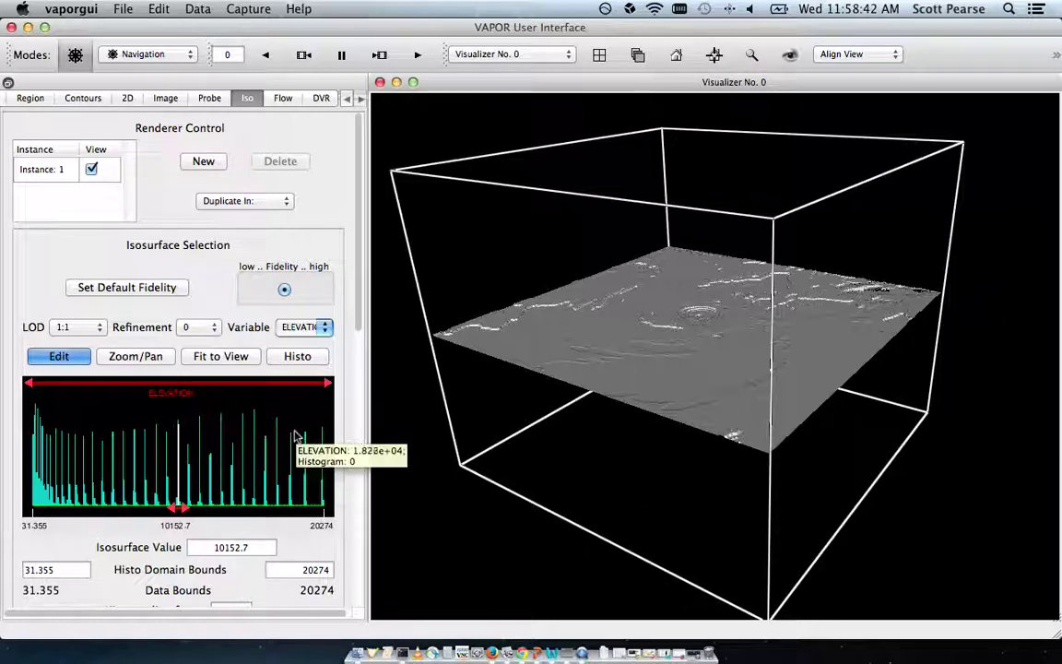
# Change the isosurface variable from ELEVATION to temperature T
pyautogui.click(324, 328)
pyautogui.click(323, 330)
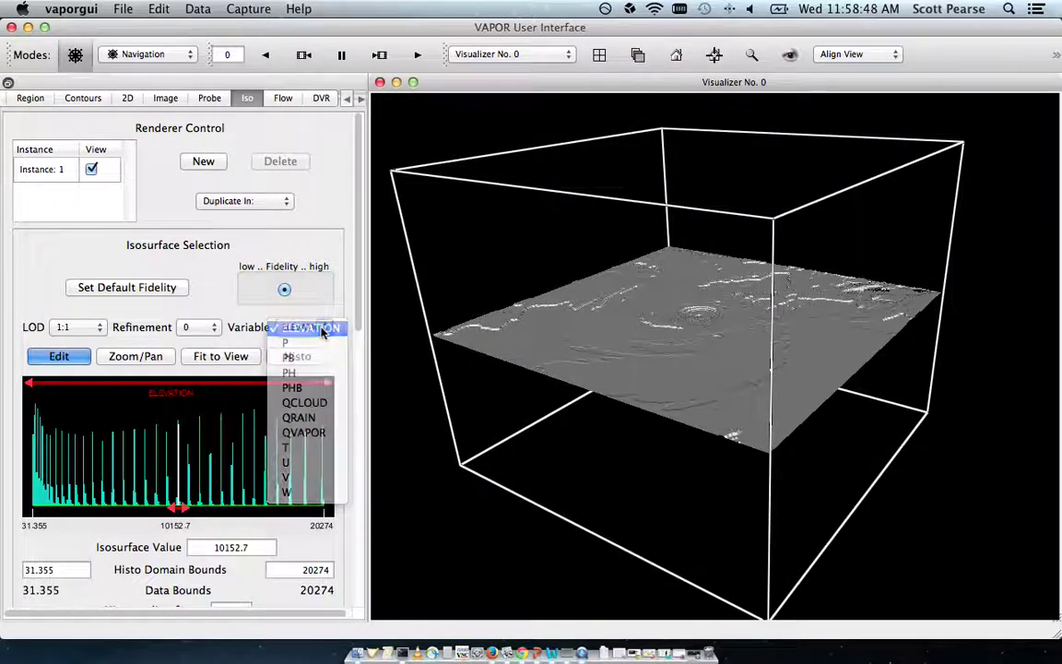
pyautogui.click(324, 329)
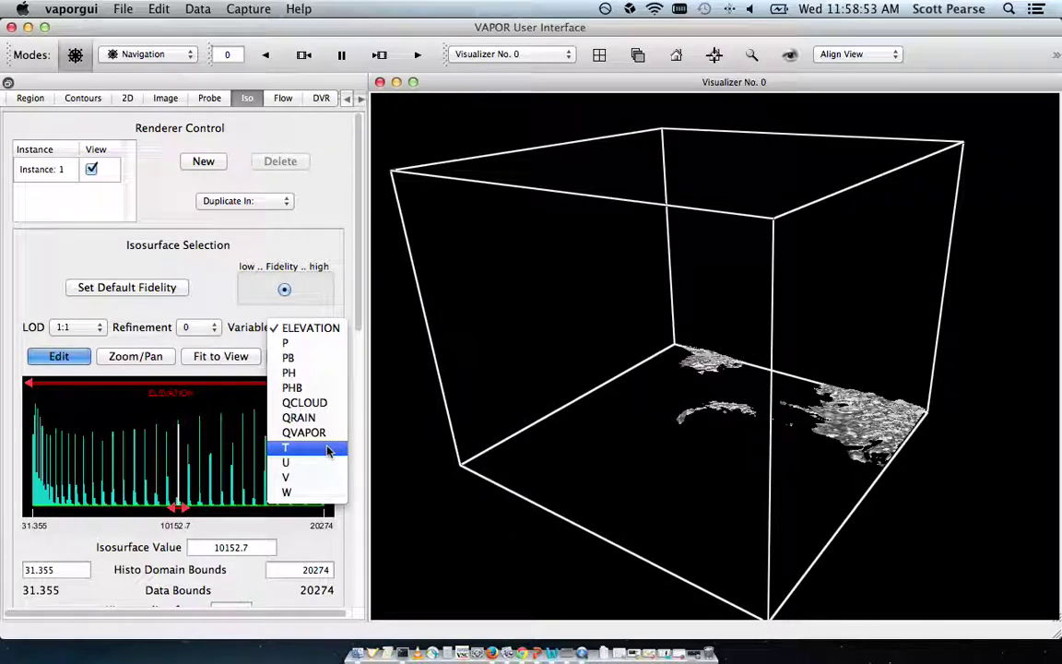
pyautogui.click(328, 449)
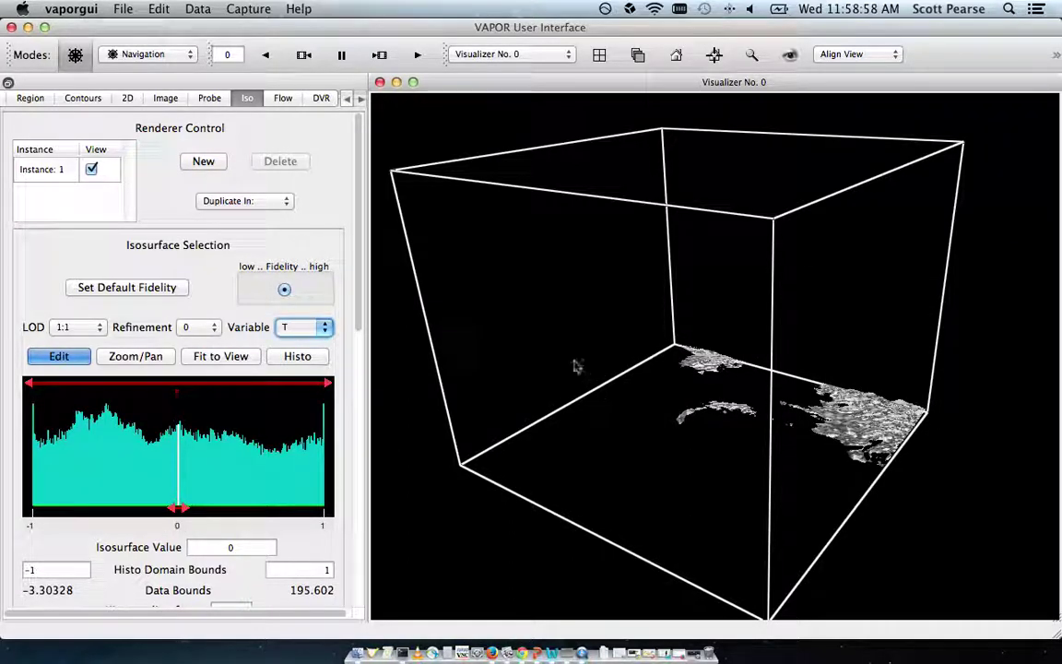
pyautogui.moveTo(358, 290); pyautogui.dragTo(362, 314)
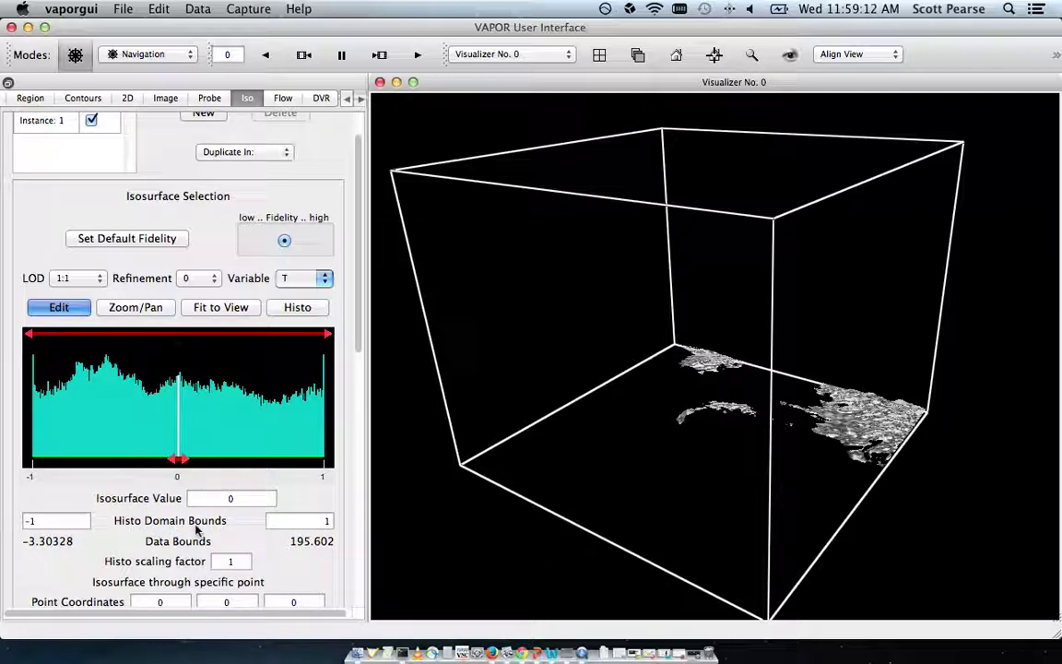
# Set Histo Domain Bounds to -4 and 200, fit to view, and recompute the histogram
pyautogui.click(317, 520)
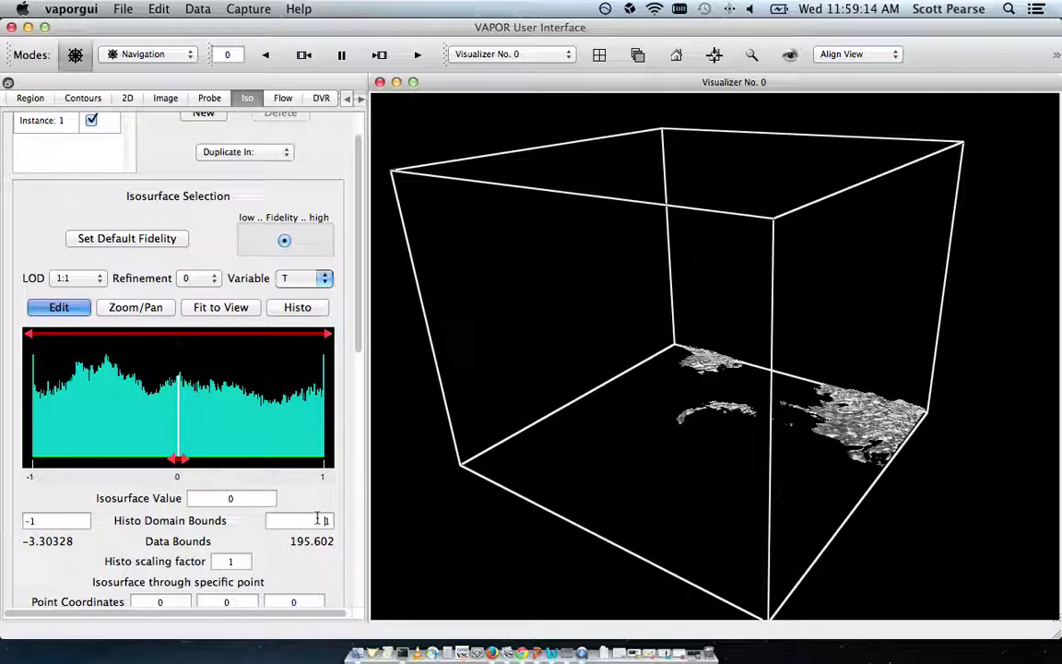
pyautogui.doubleClick(73, 523)
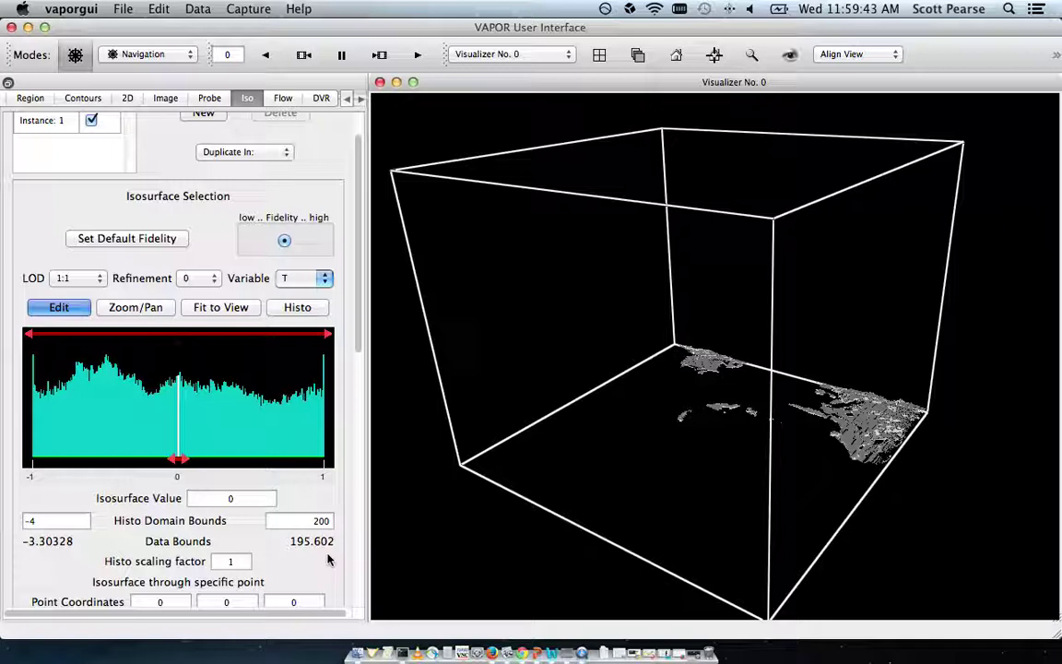
pyautogui.click(248, 311)
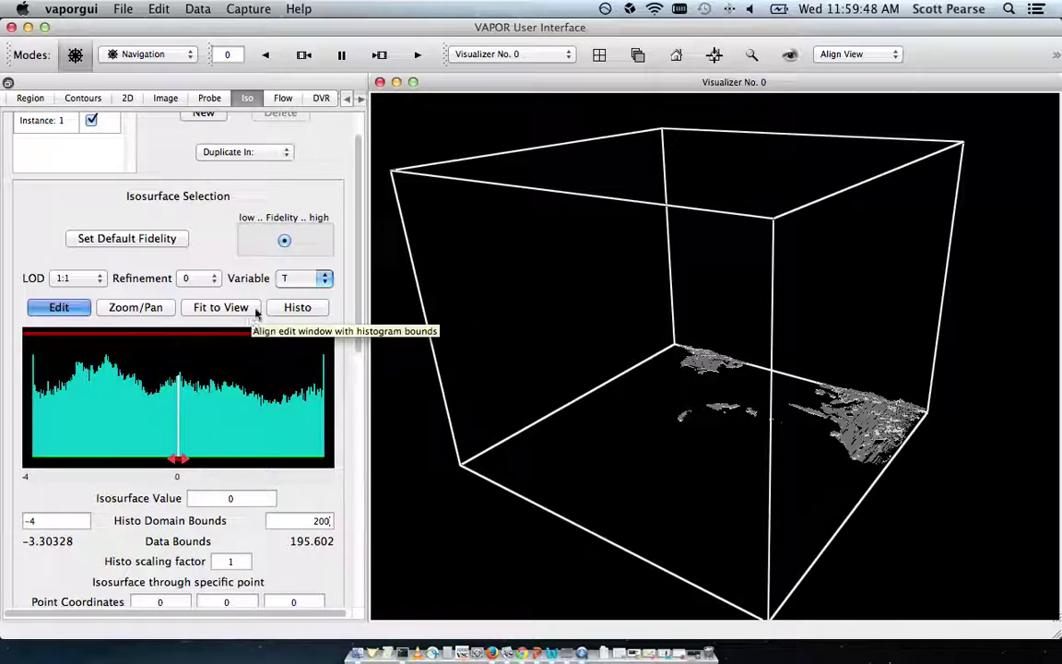
pyautogui.click(256, 312)
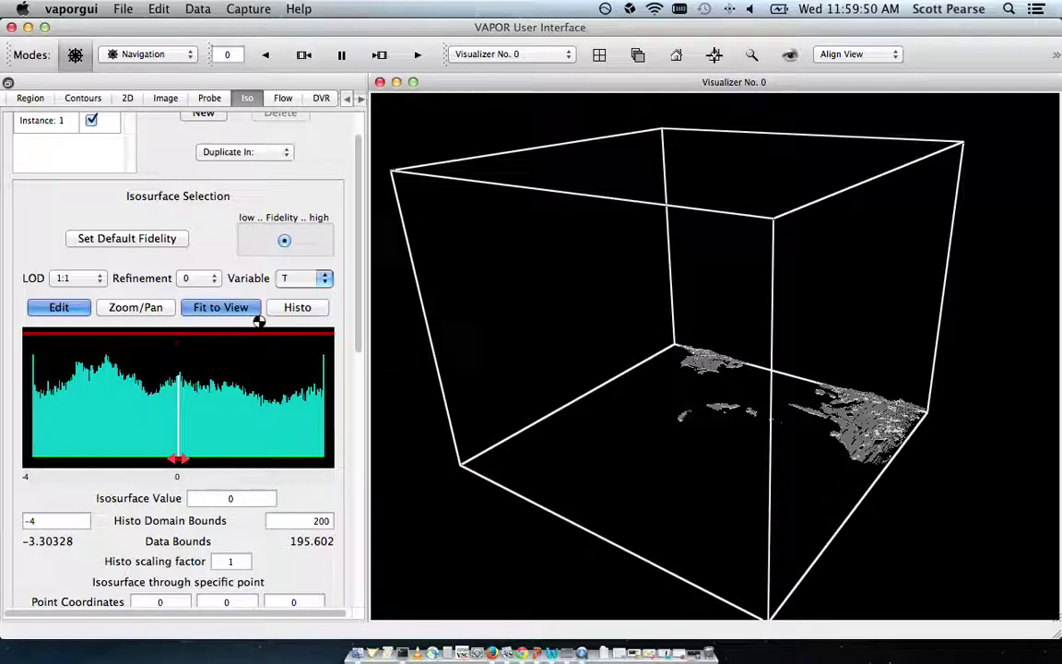
pyautogui.click(300, 311)
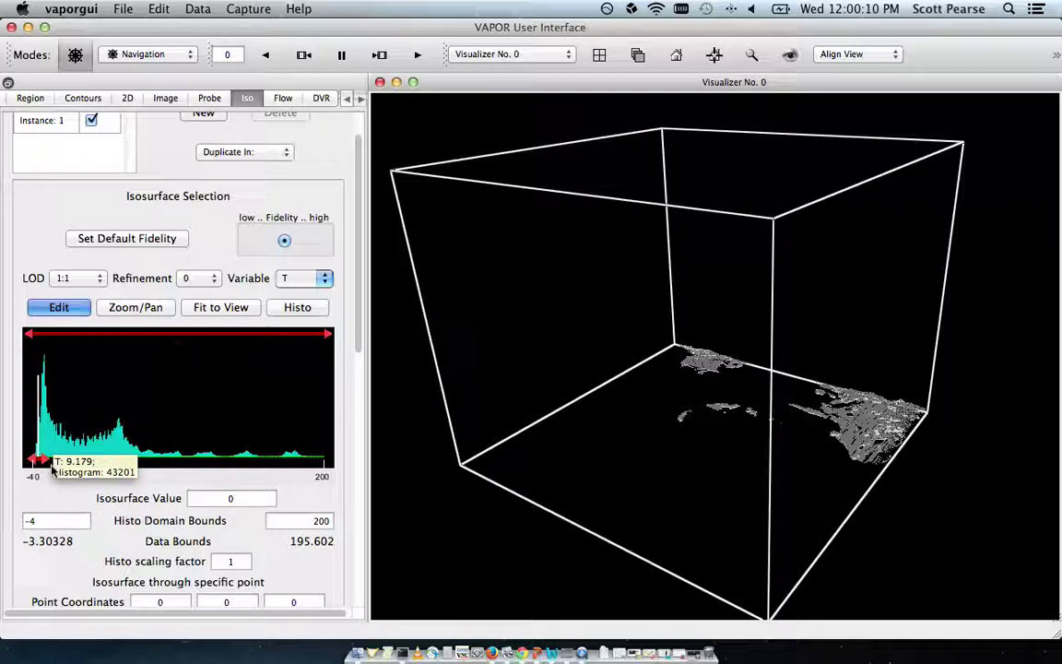
# Drag the temperature isovalue up to 180.545 and rotate to inspect the curved sheets
pyautogui.doubleClick(228, 499)
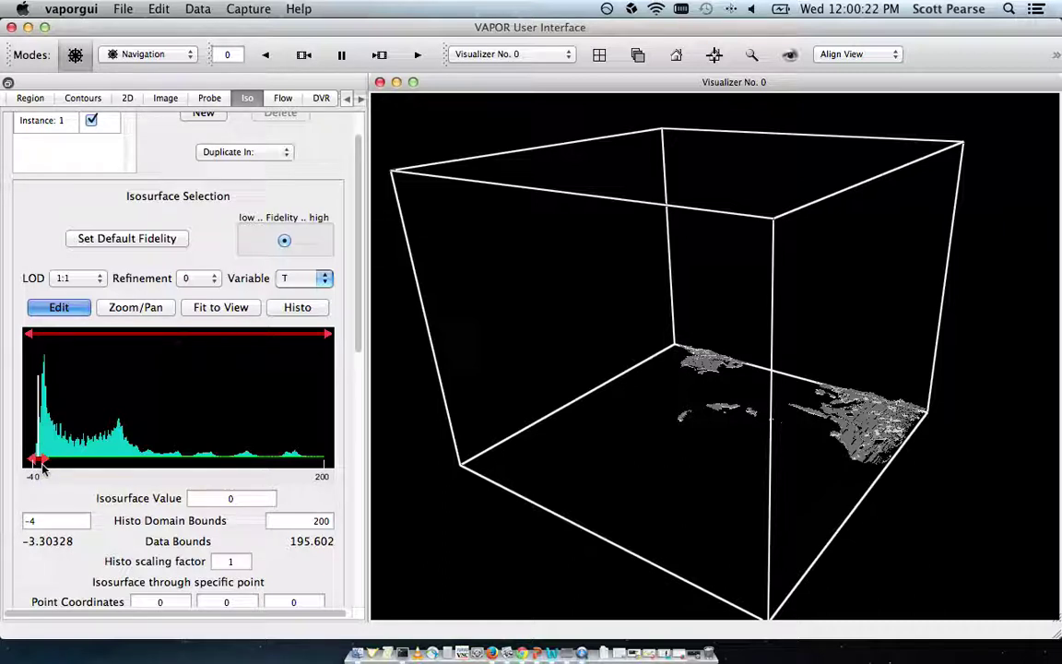
pyautogui.moveTo(42, 468); pyautogui.dragTo(48, 466)
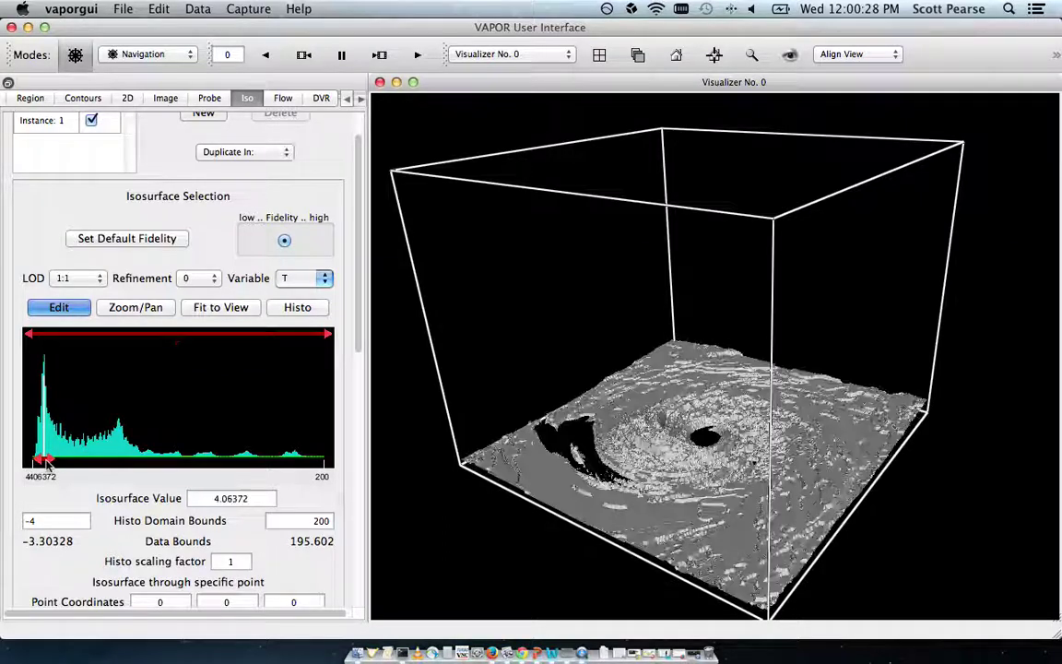
pyautogui.moveTo(41, 464)
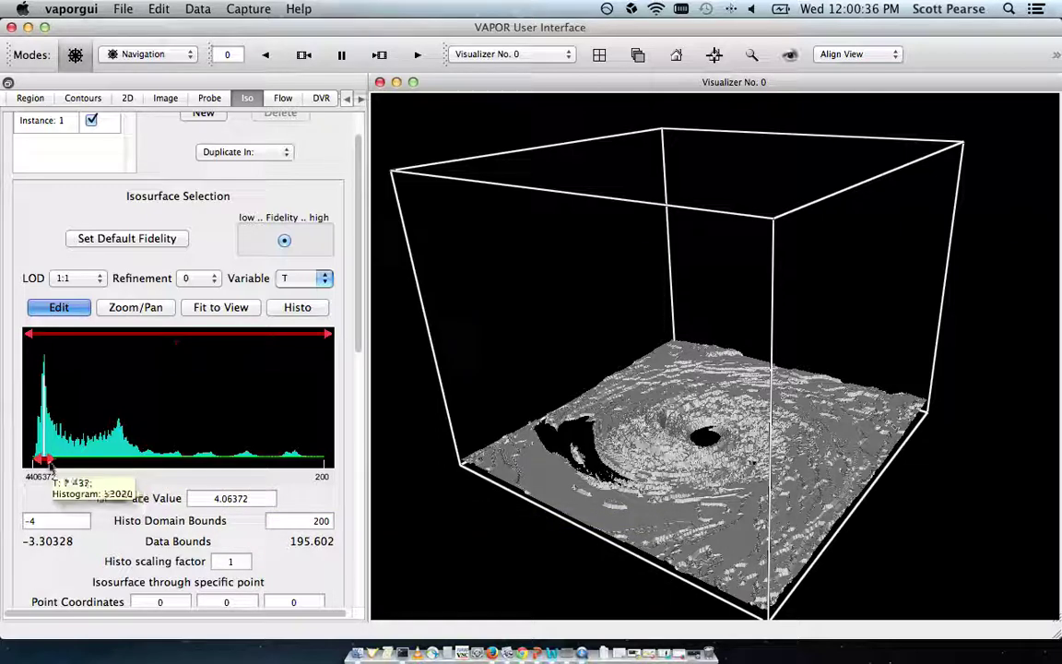
pyautogui.moveTo(42, 461)
pyautogui.mouseDown()
pyautogui.moveTo(210, 471)
pyautogui.moveTo(305, 500)
pyautogui.mouseUp()
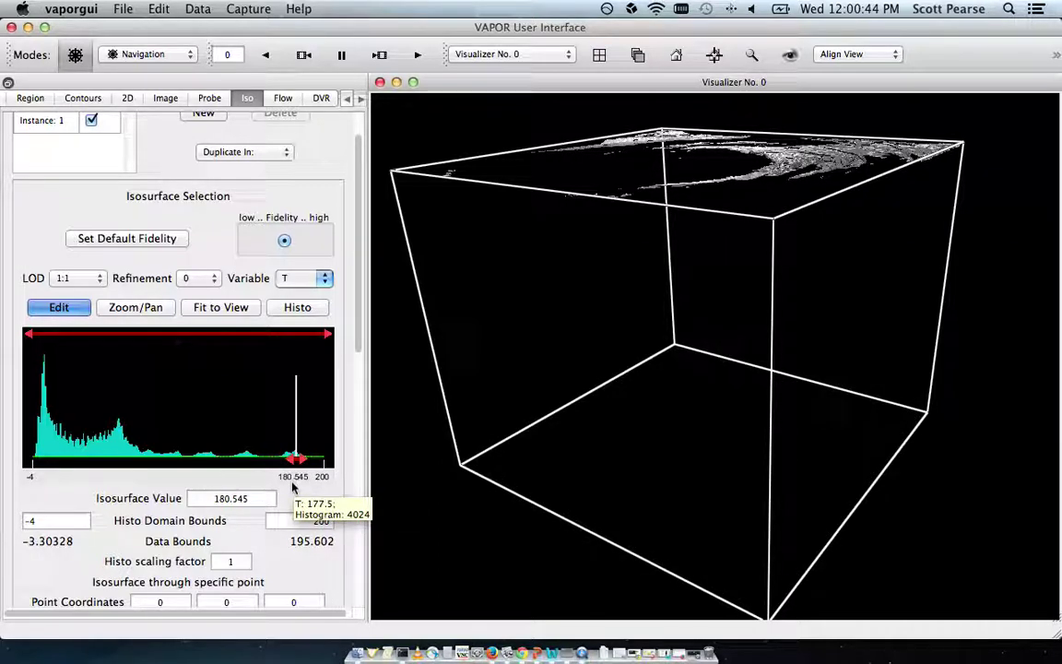
pyautogui.moveTo(630, 335); pyautogui.dragTo(691, 365)
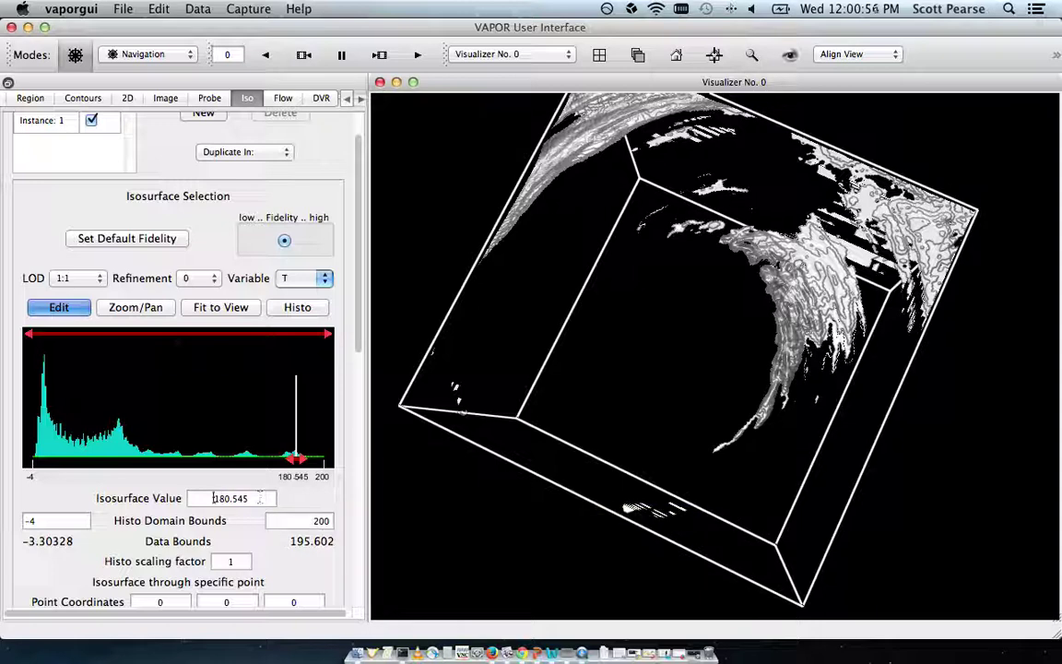
# Set the isosurface value to 55.73 and orbit to examine the swirling central depression
pyautogui.doubleClick(230, 498)
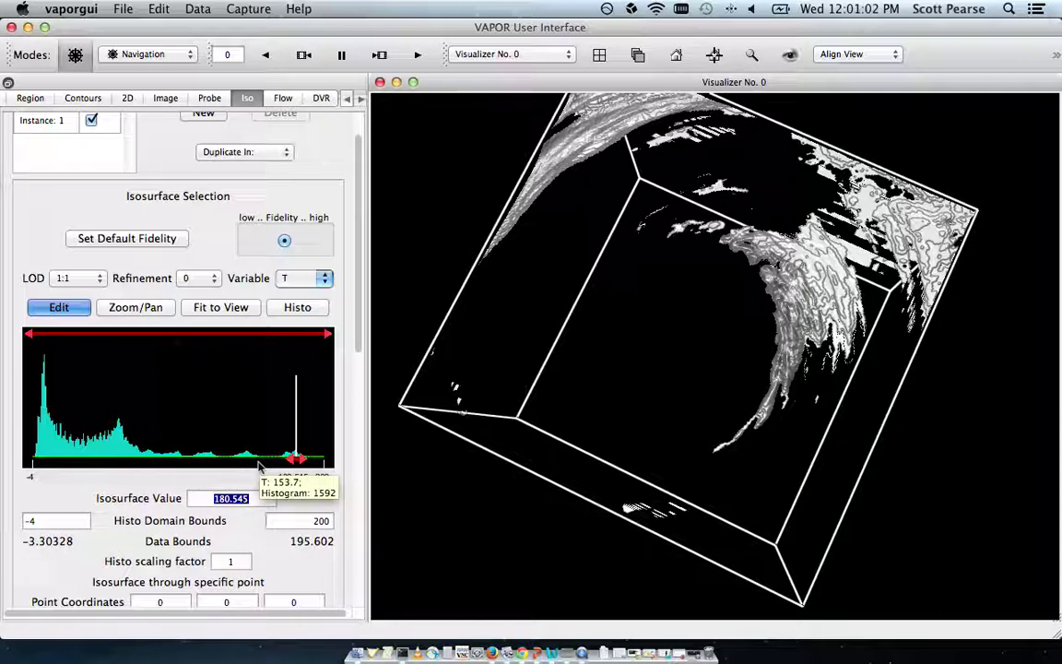
pyautogui.write('55.73')
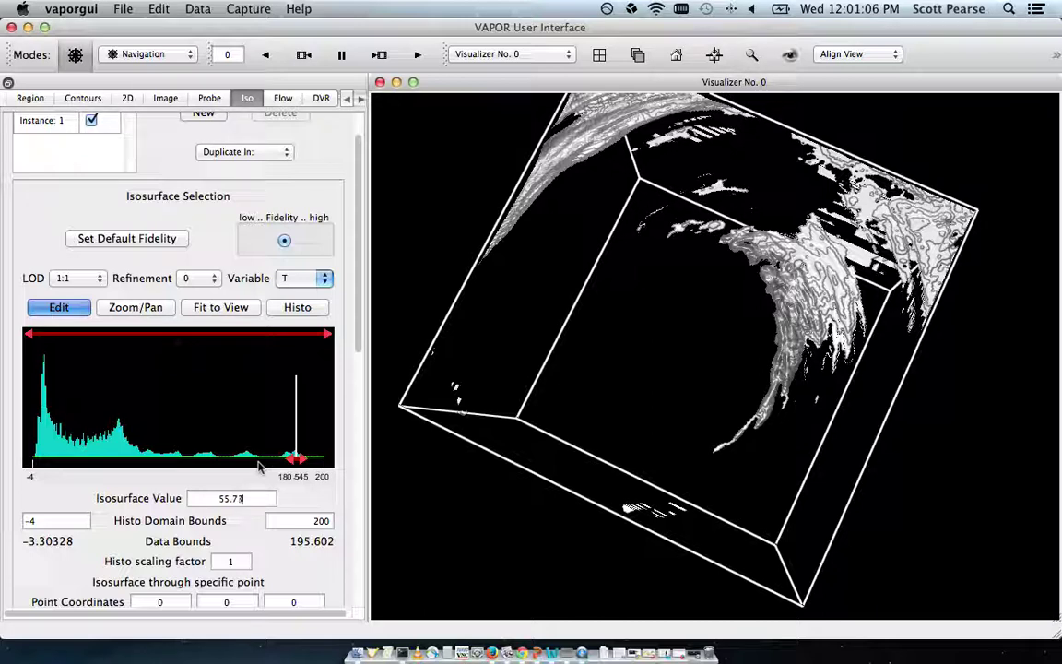
pyautogui.press('Return')
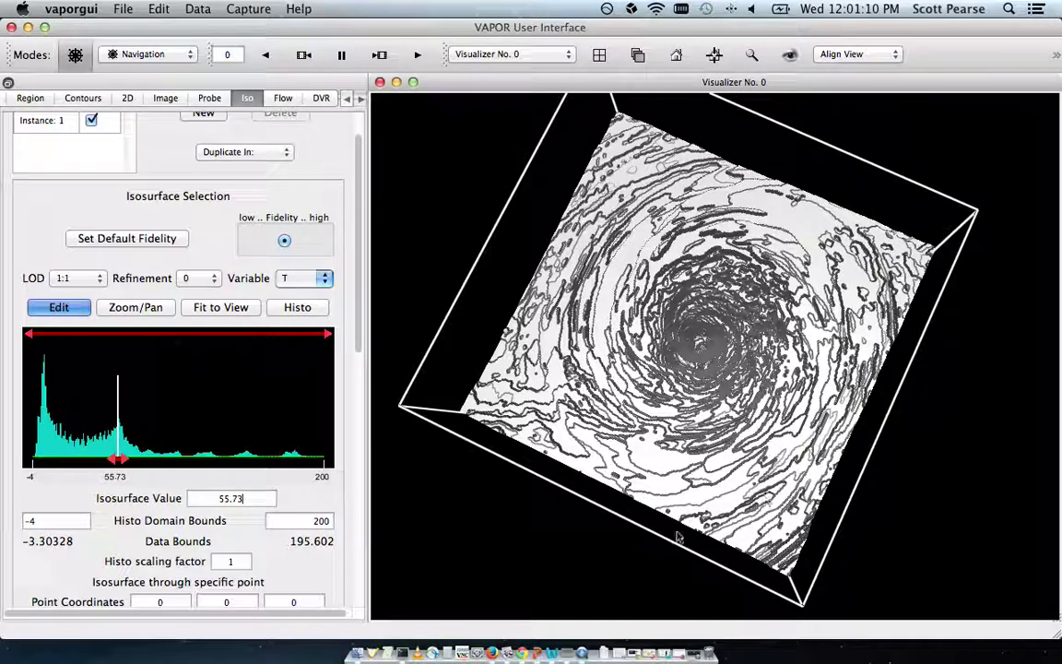
pyautogui.moveTo(655, 547); pyautogui.dragTo(758, 415)
pyautogui.moveTo(759, 412); pyautogui.dragTo(708, 311, button='right')
pyautogui.moveTo(708, 312); pyautogui.dragTo(712, 357)
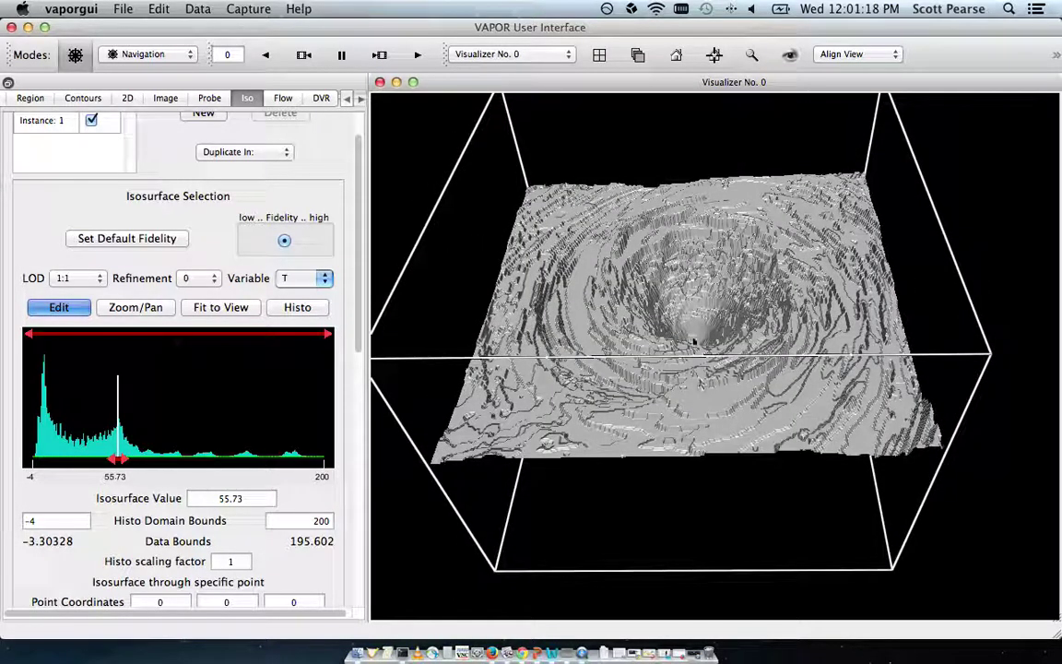
pyautogui.moveTo(685, 497); pyautogui.dragTo(692, 378)
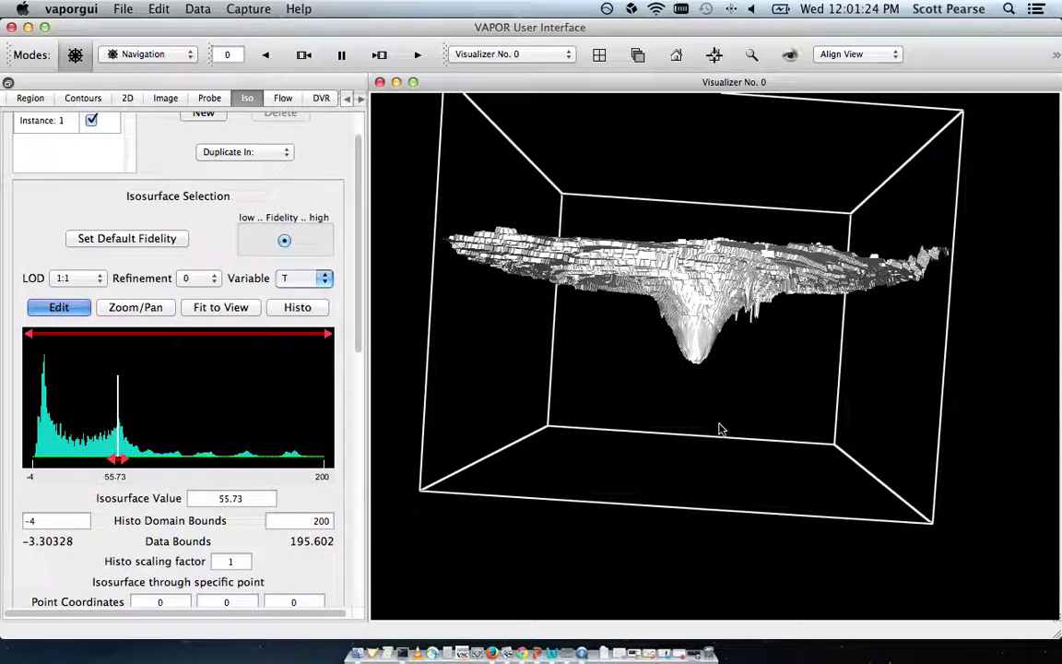
pyautogui.moveTo(503, 264); pyautogui.dragTo(519, 292)
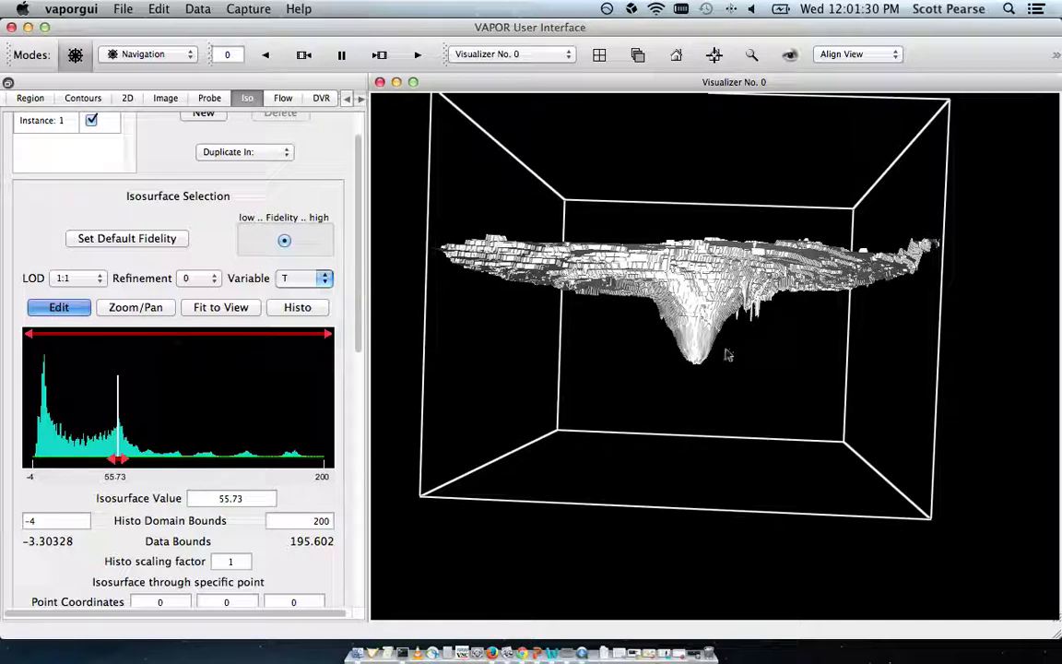
pyautogui.moveTo(728, 356); pyautogui.dragTo(875, 496)
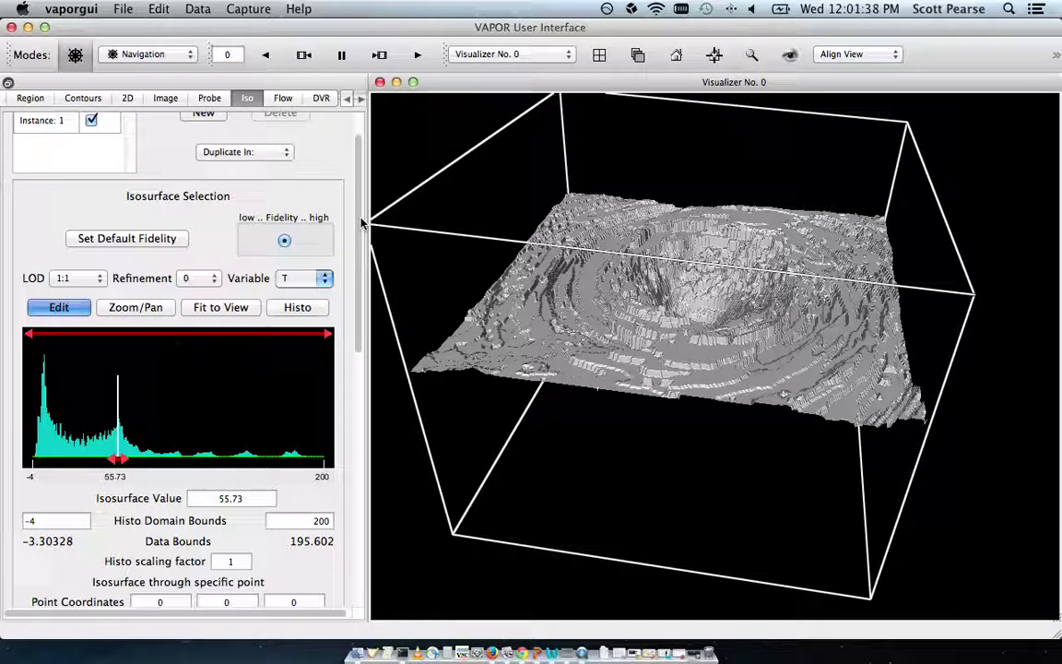
# Scroll the Iso tab to Isosurface Appearance and expand the Mapped Variable dropdown
pyautogui.scroll(-3, 363, 212)
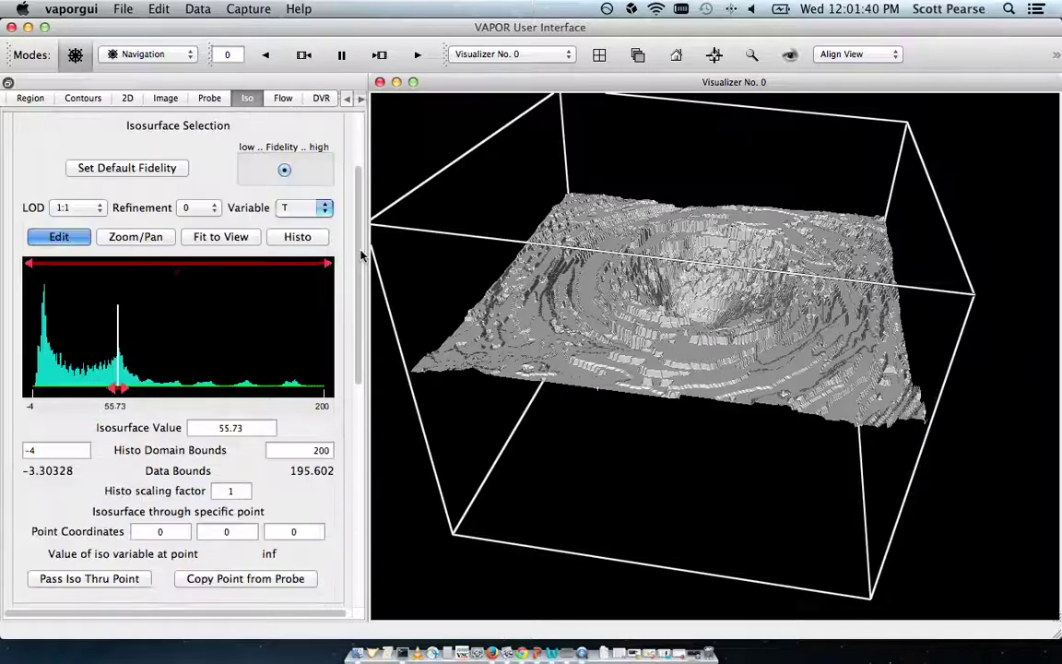
pyautogui.scroll(-2, 363, 267)
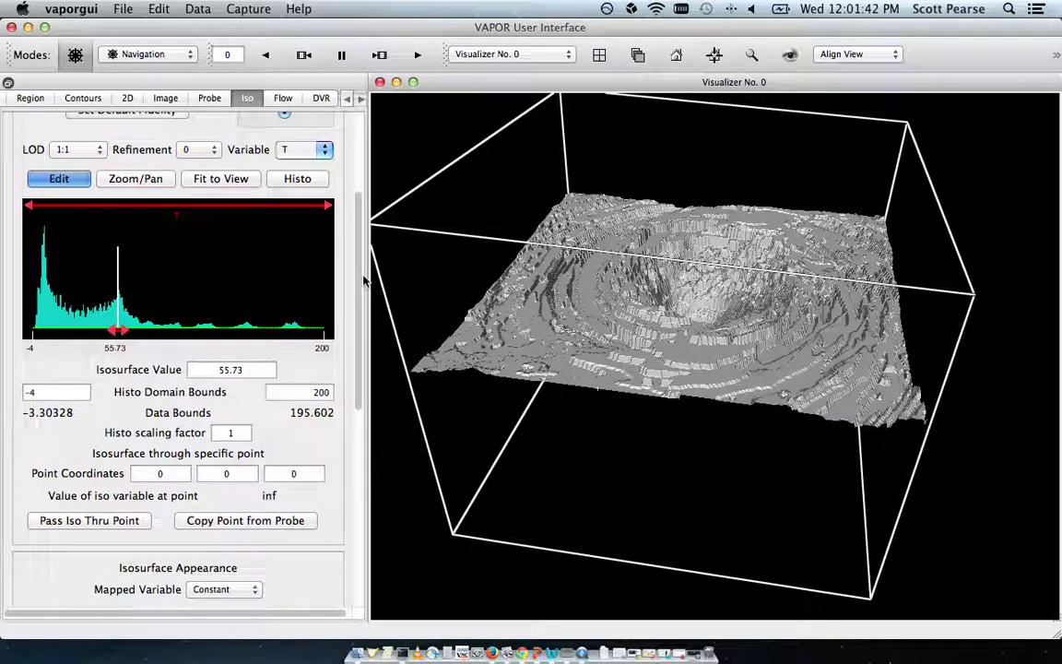
pyautogui.scroll(-1, 363, 280)
pyautogui.scroll(-2, 362, 295)
pyautogui.scroll(-1, 361, 312)
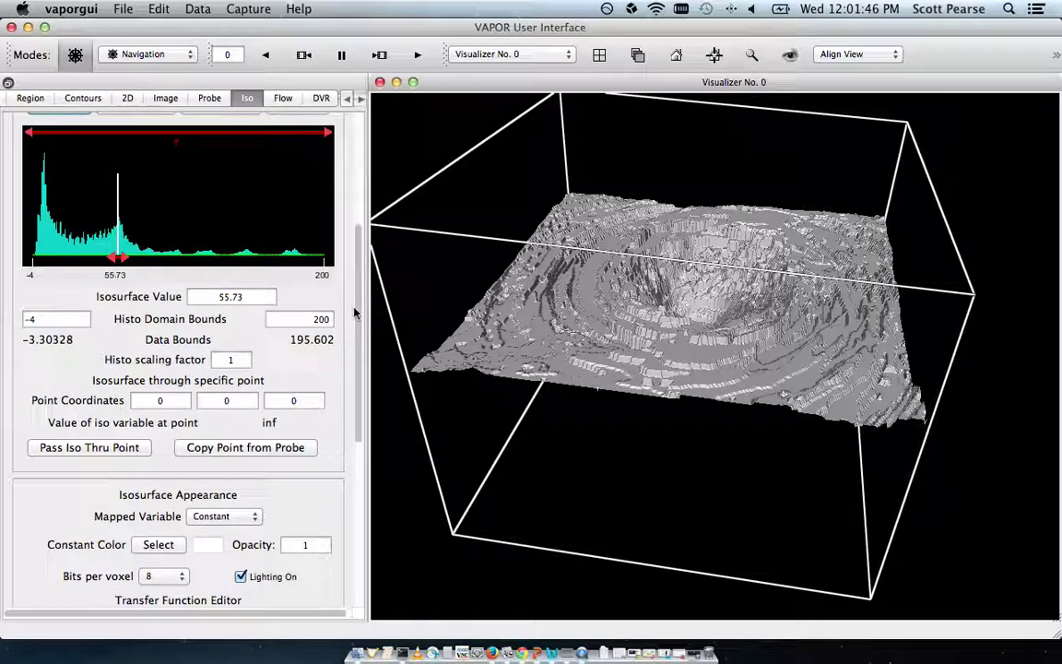
pyautogui.scroll(10, 355, 314)
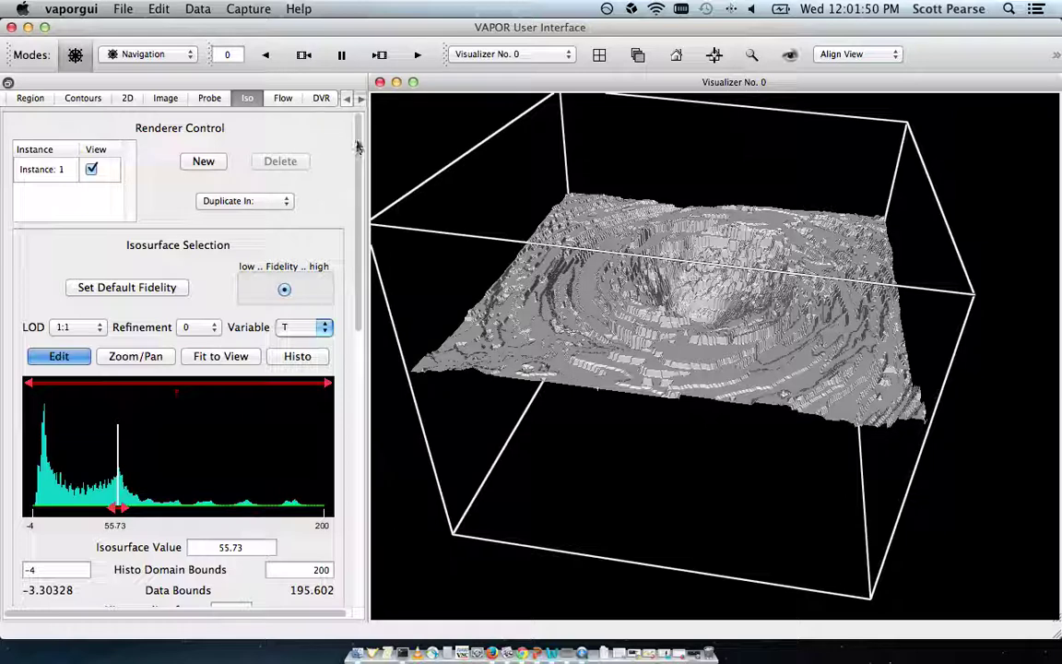
pyautogui.scroll(-10, 358, 267)
pyautogui.moveTo(350, 345); pyautogui.dragTo(345, 417)
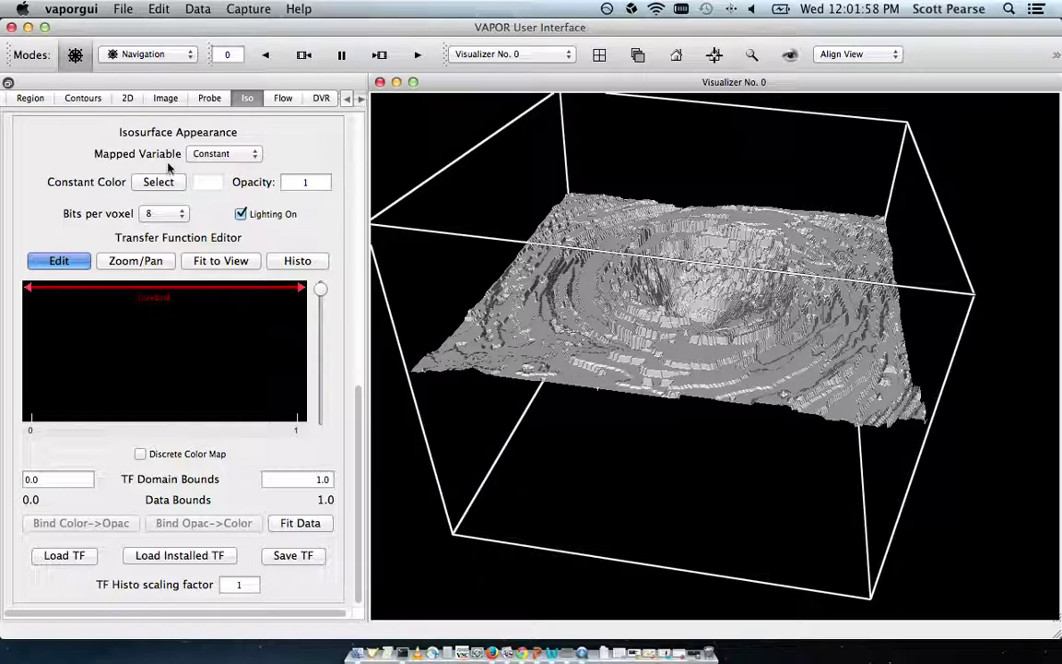
pyautogui.click(254, 156)
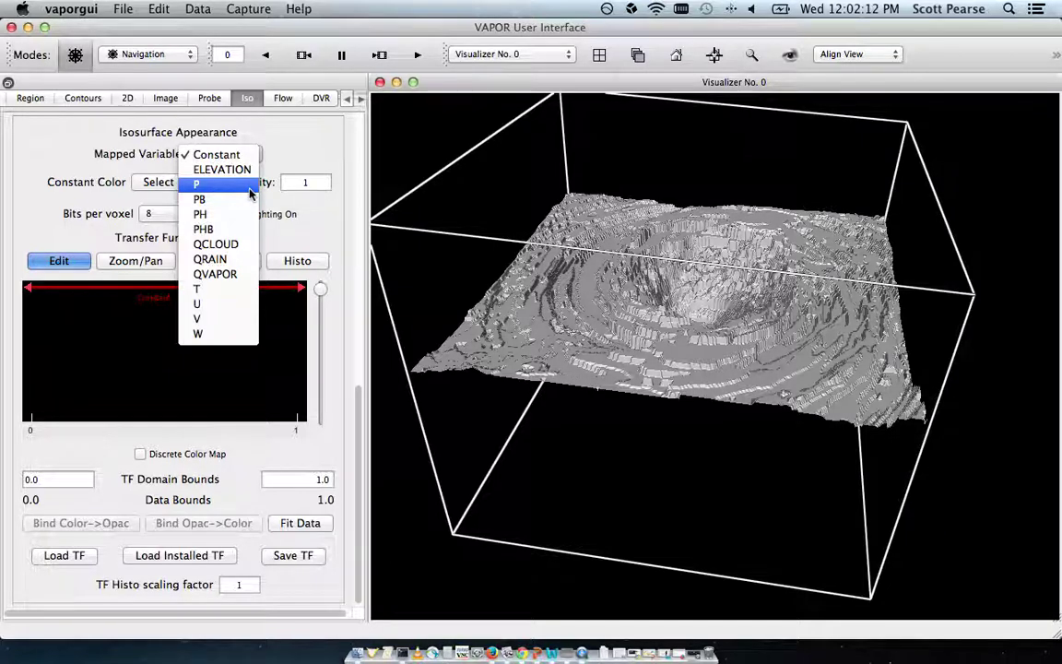
# Map pressure P onto the isosurface and raise the colour map's lower bound to -1231.79
pyautogui.click(249, 192)
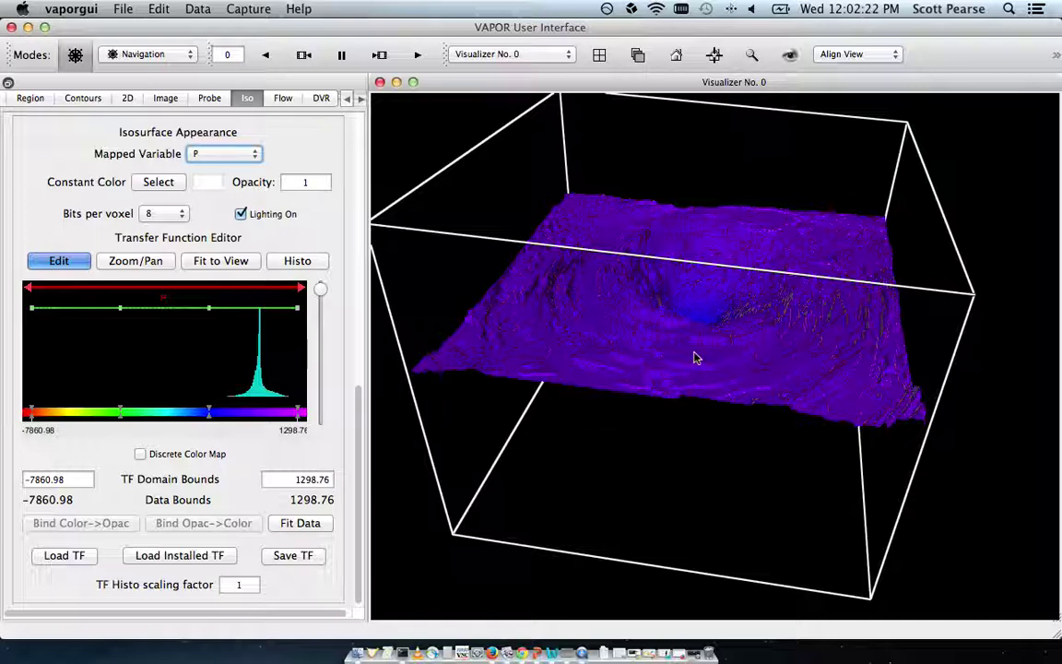
pyautogui.moveTo(694, 357); pyautogui.dragTo(694, 409)
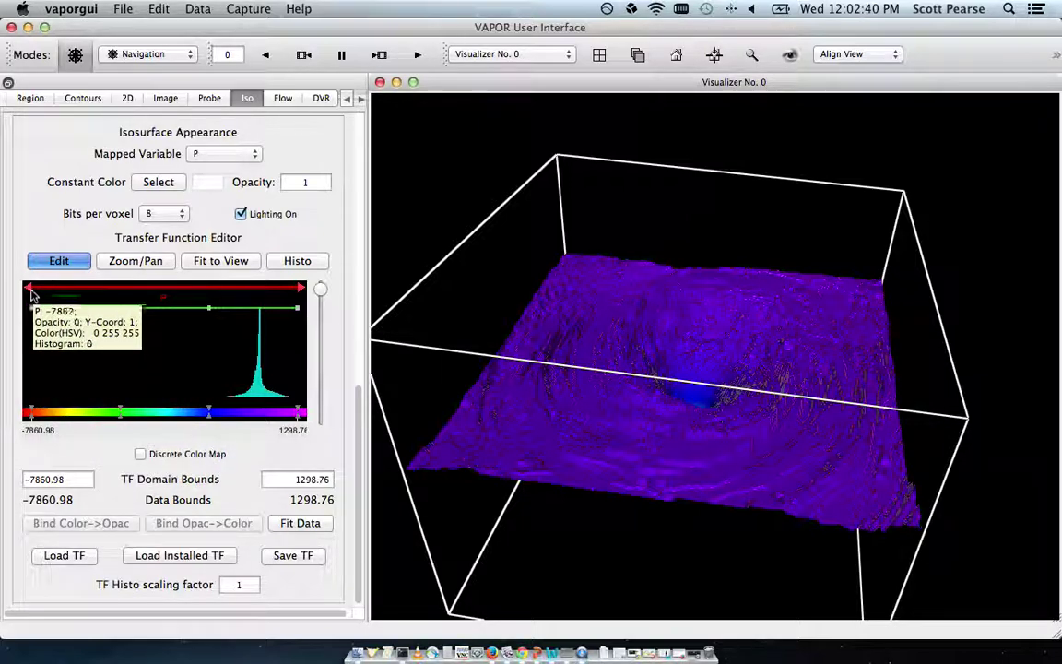
pyautogui.moveTo(32, 293); pyautogui.dragTo(226, 329)
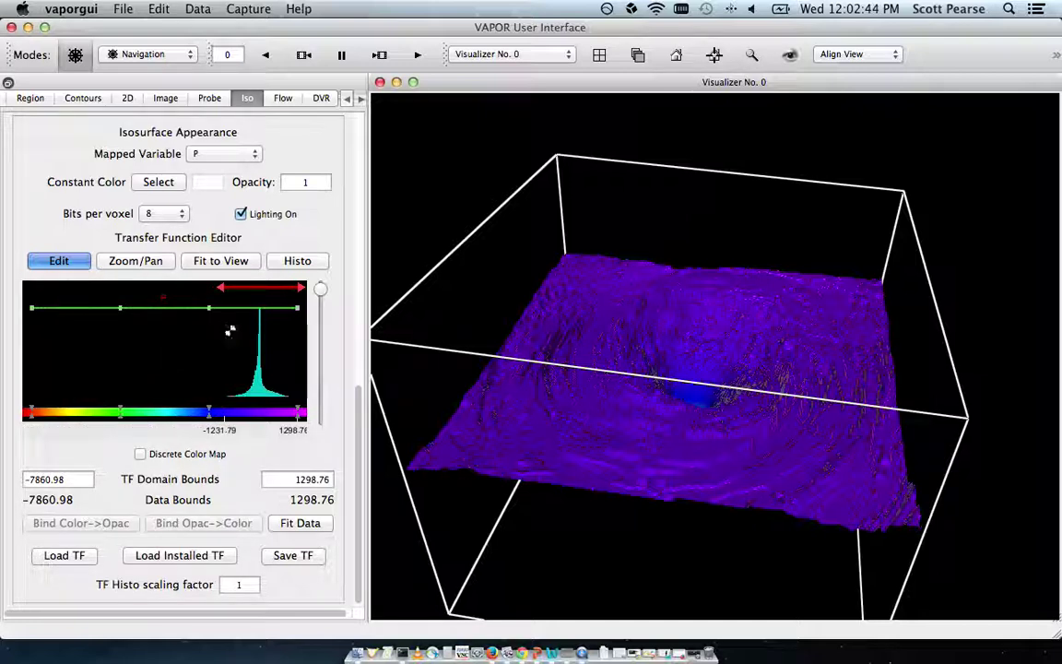